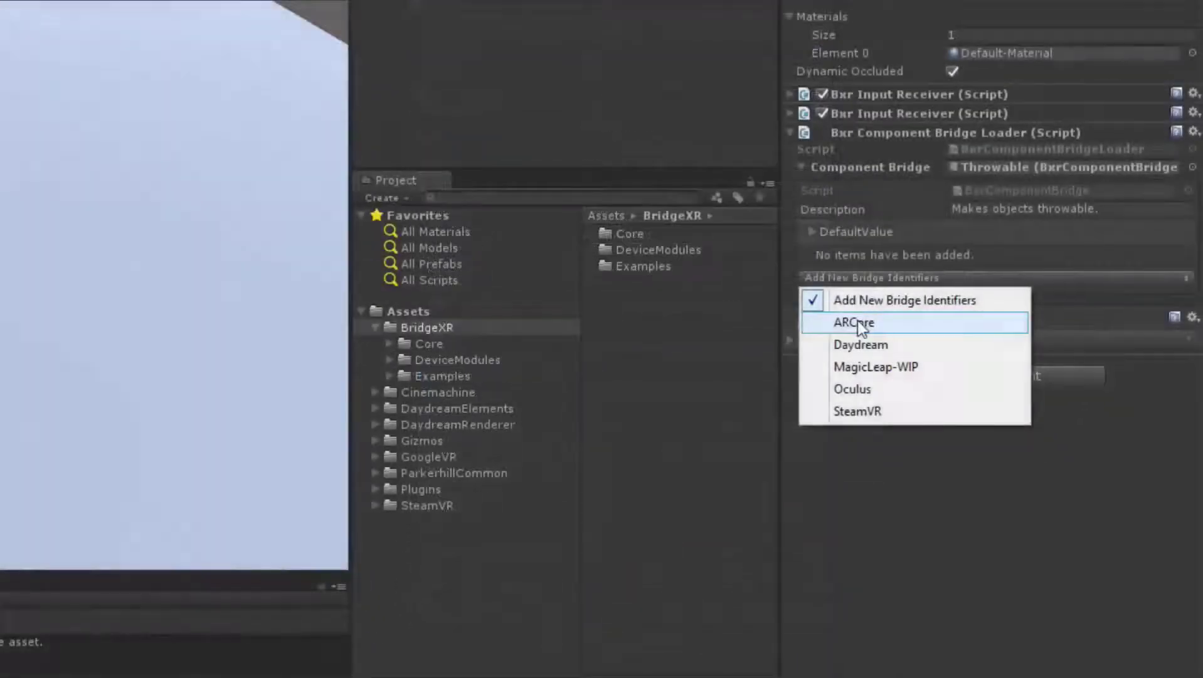
# Add ARCore, Daydream, MagicLeap-WIP, Oculus and SteamVR identifier entries to the Throwable bridge.
pyautogui.click(863, 321)
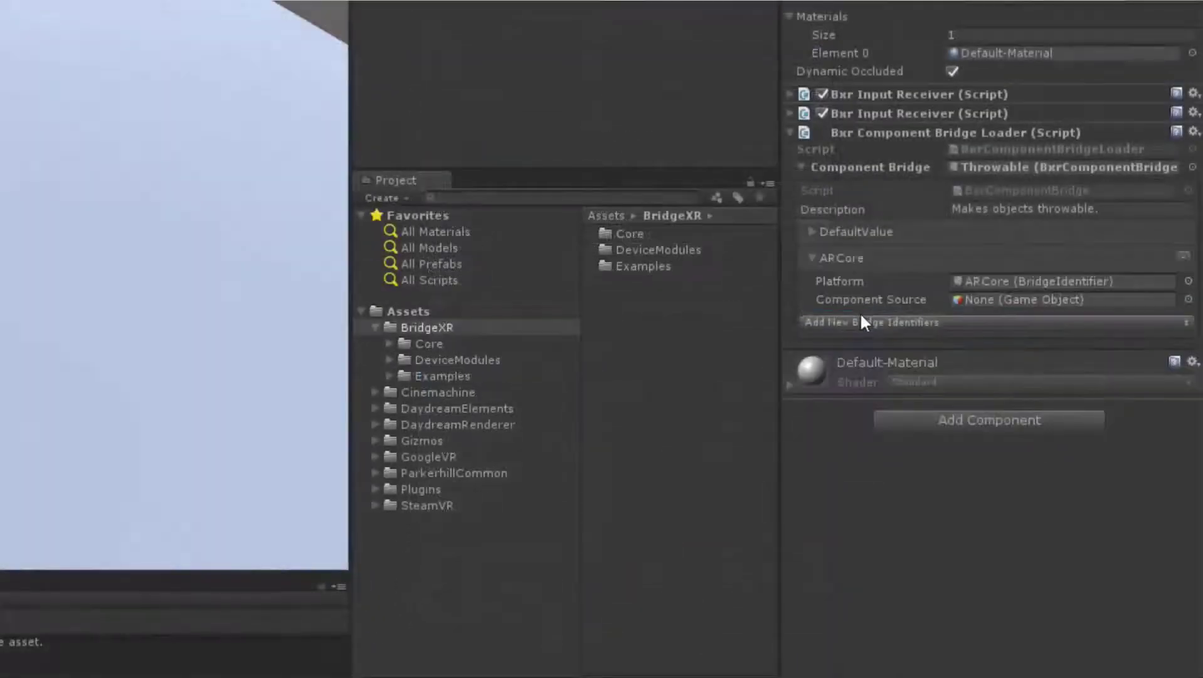
pyautogui.click(860, 321)
pyautogui.click(854, 362)
pyautogui.click(861, 386)
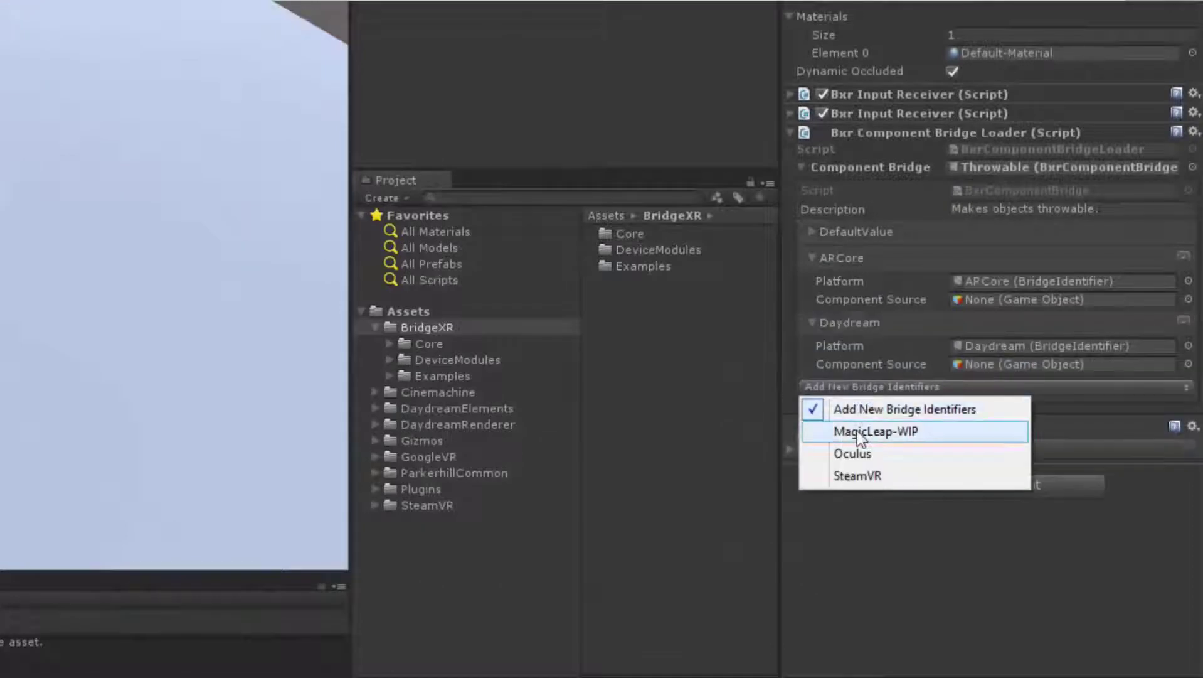
pyautogui.click(858, 431)
pyautogui.click(853, 452)
pyautogui.click(859, 493)
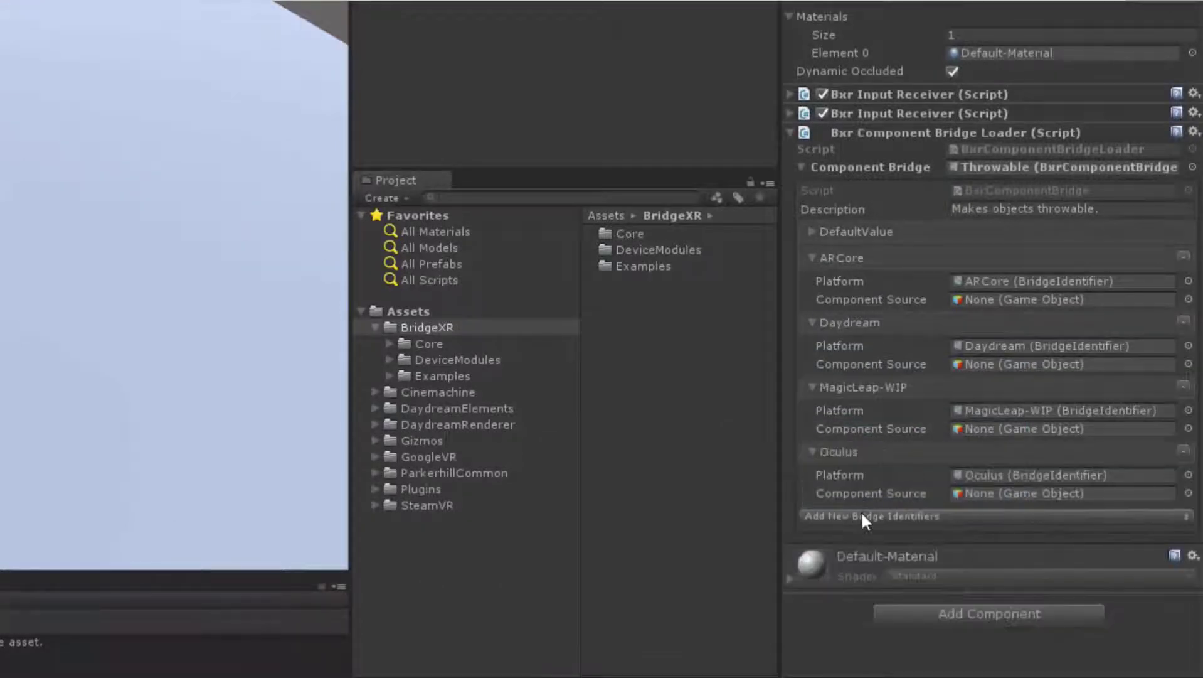
pyautogui.click(862, 516)
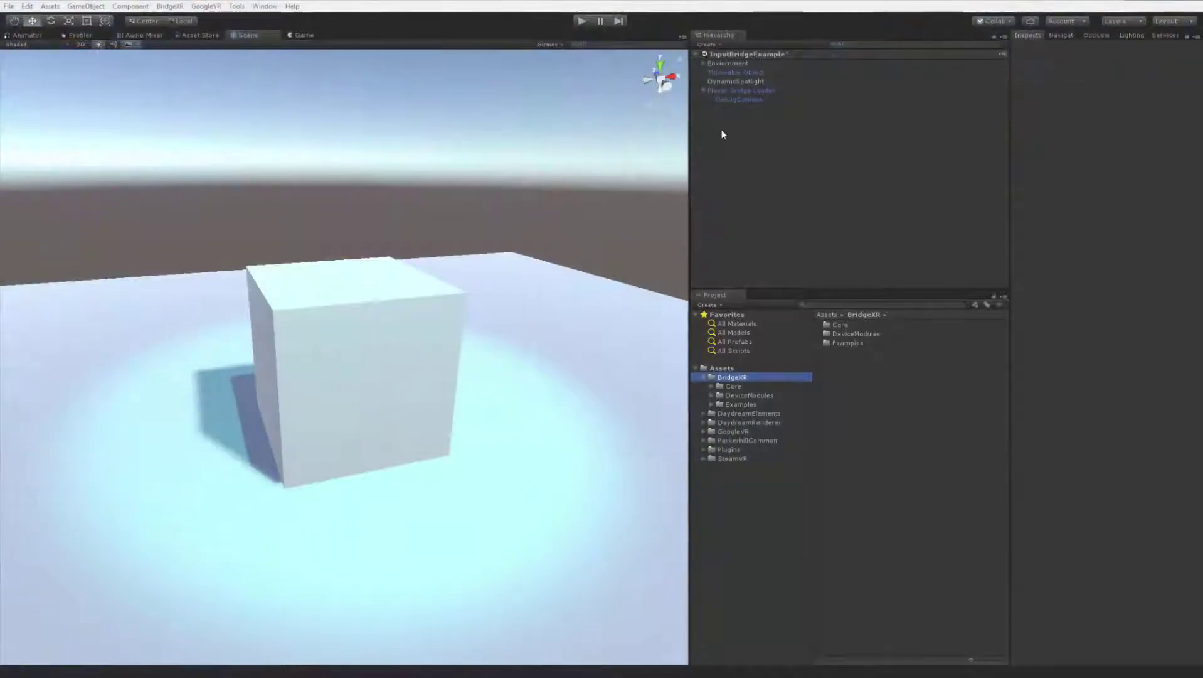
# Add a Bxr Component Bridge Loader to Throwable Object and assign it the Throwable bridge.
pyautogui.click(738, 72)
pyautogui.click(1085, 401)
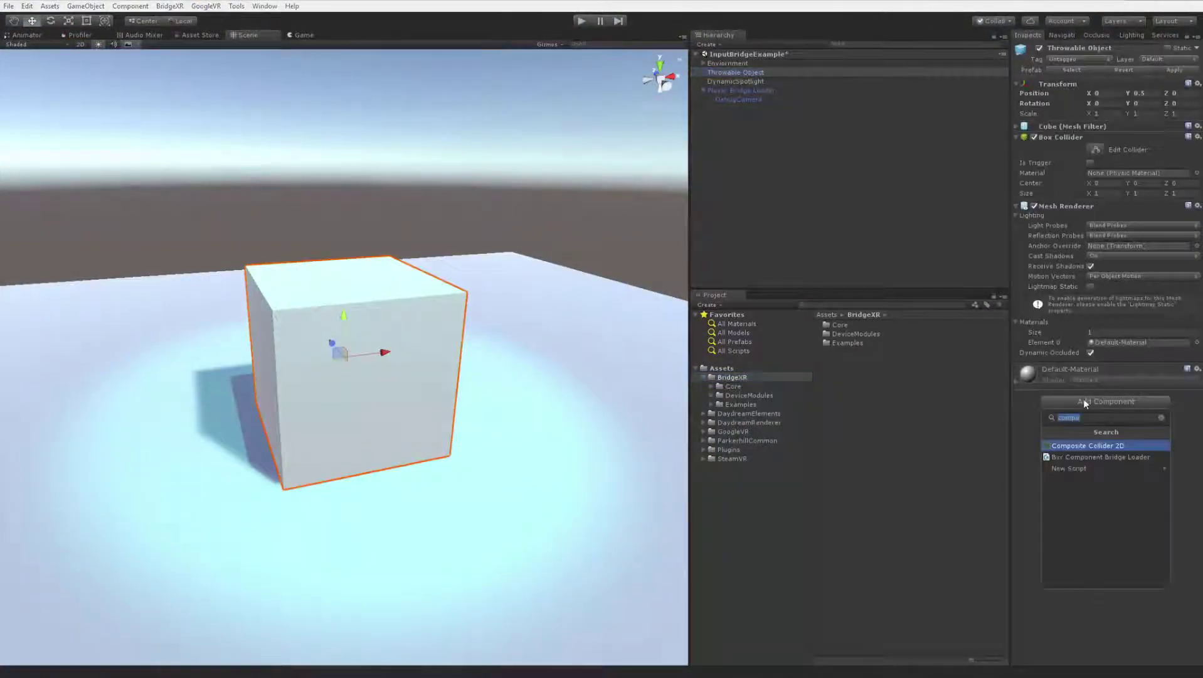
pyautogui.press('Down')
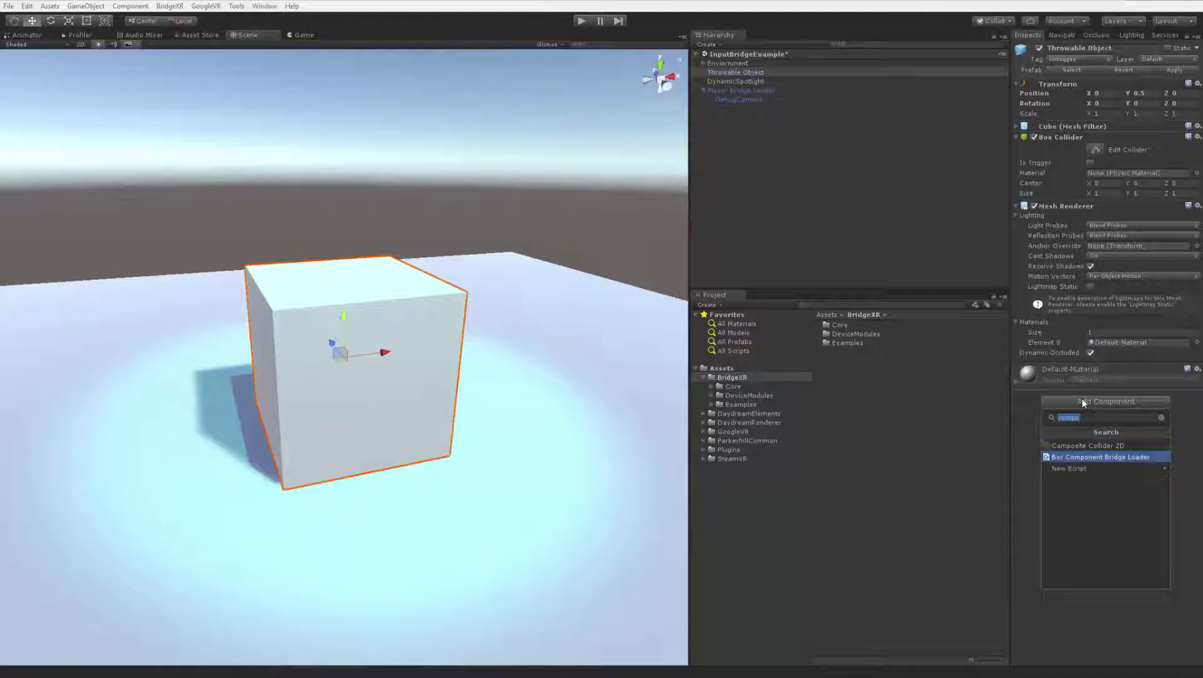
pyautogui.press('Return')
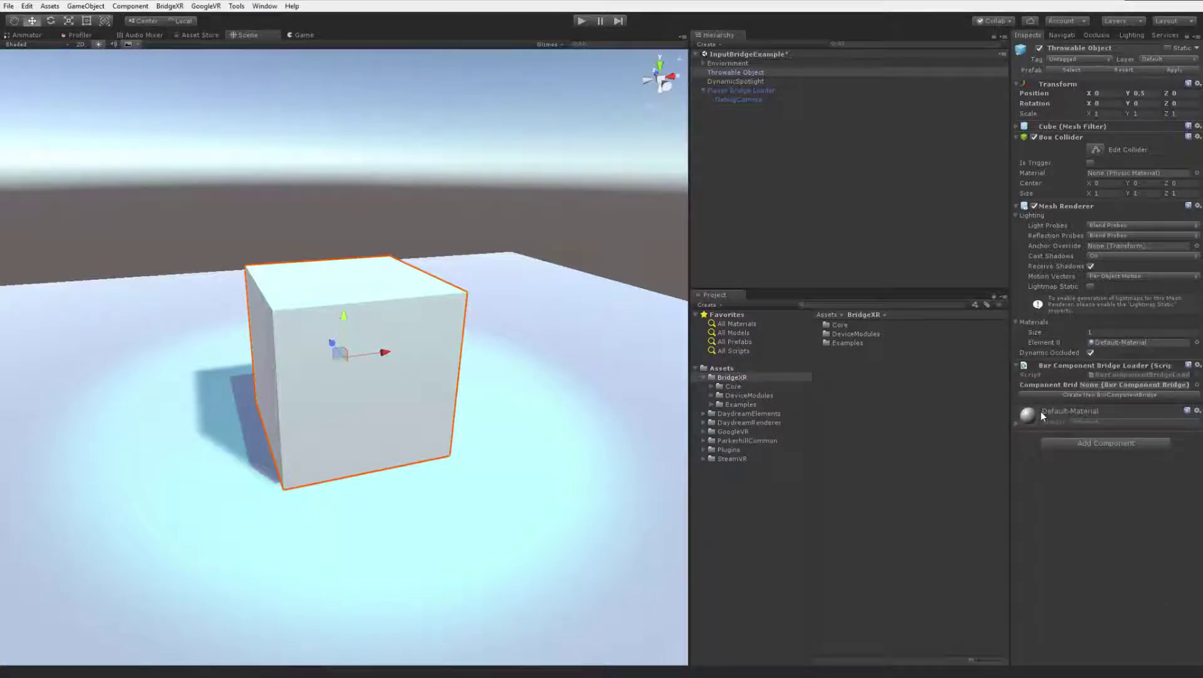
pyautogui.click(1197, 385)
pyautogui.click(188, 239)
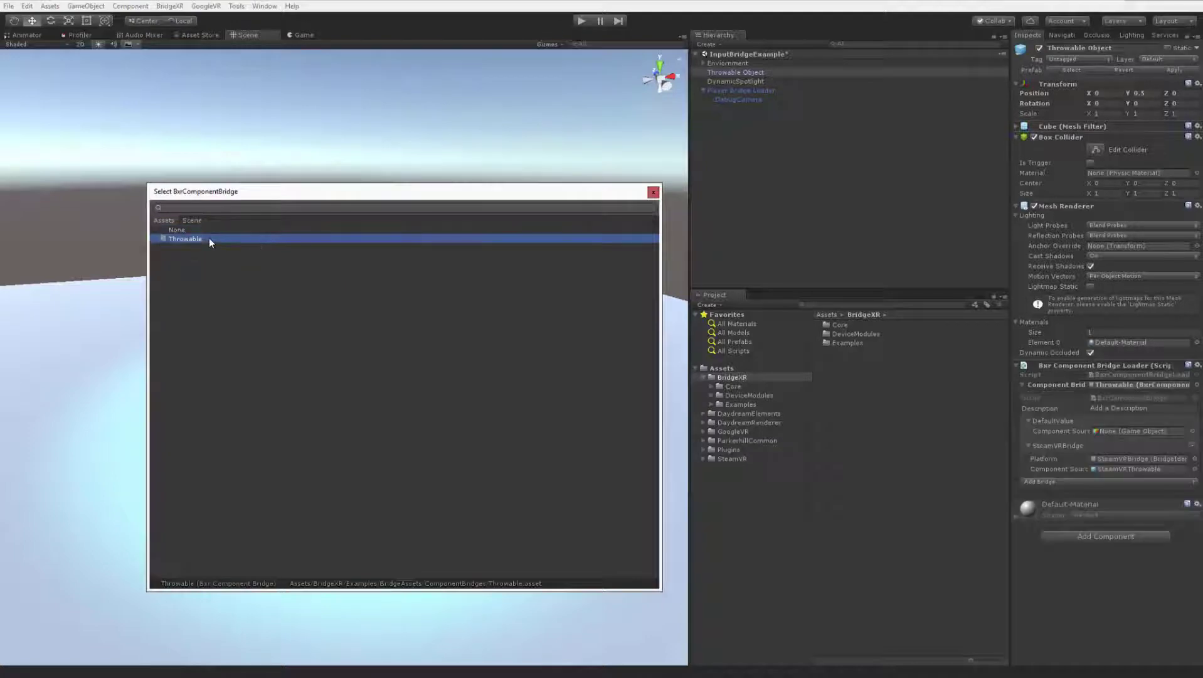
pyautogui.click(653, 192)
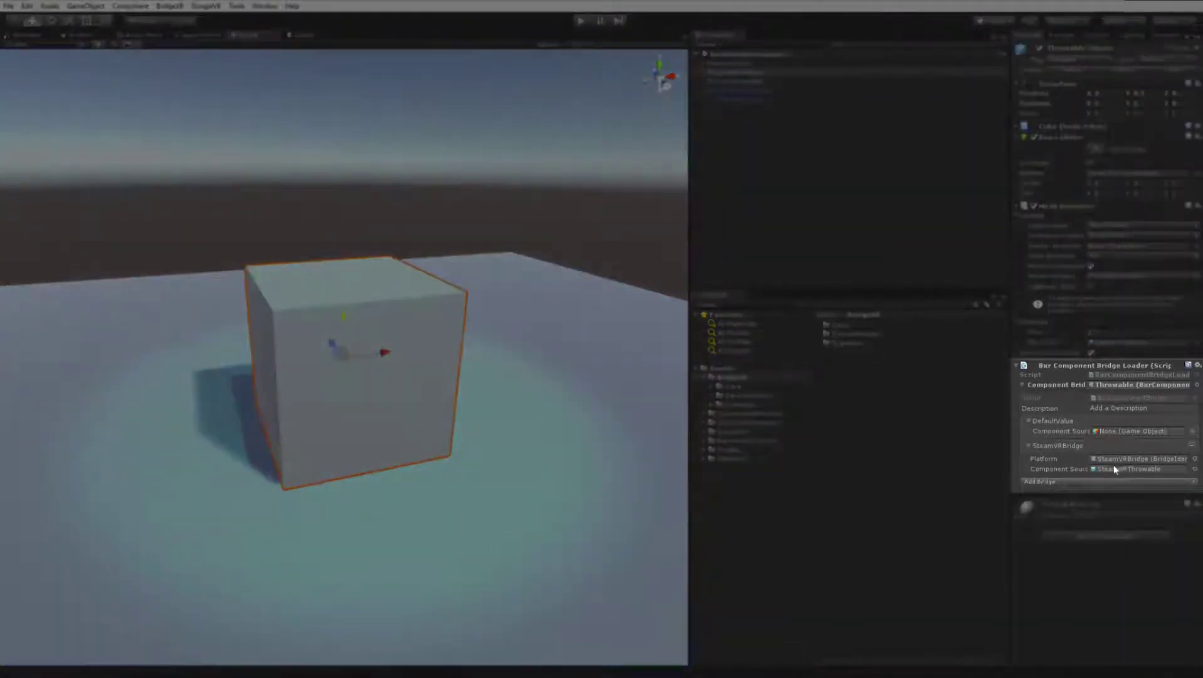
# Drop a SteamVRThrowable prefab into the scene to inspect it, then delete it.
pyautogui.click(1111, 467)
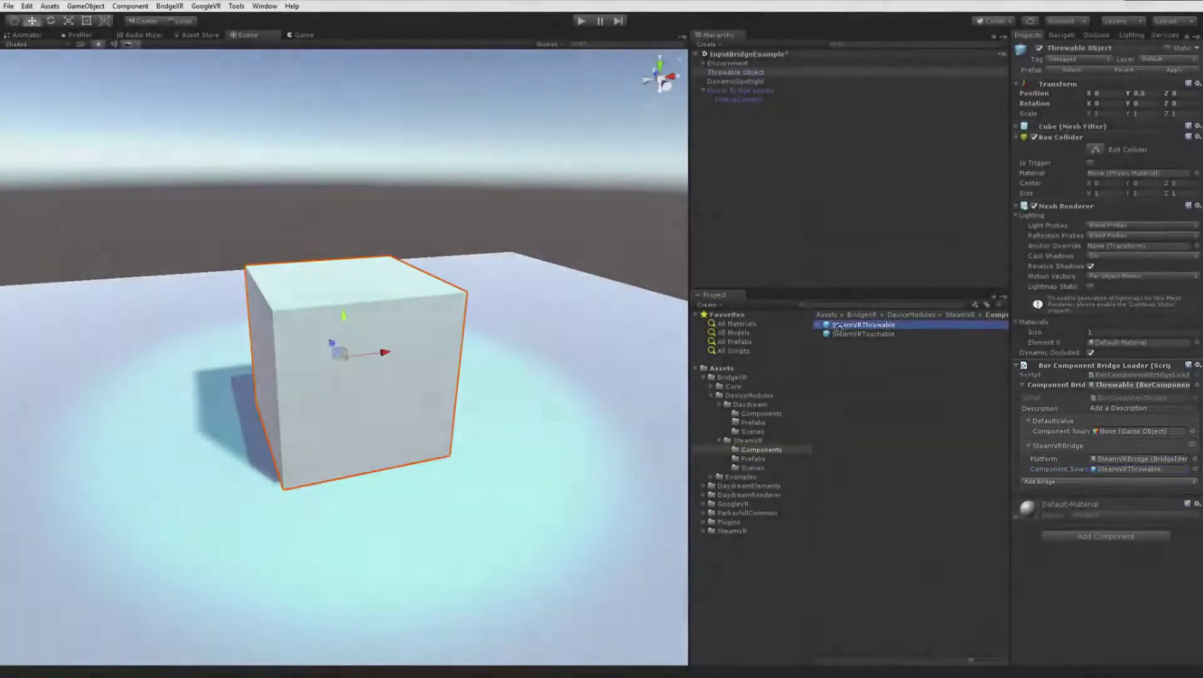
pyautogui.moveTo(840, 328); pyautogui.dragTo(544, 364)
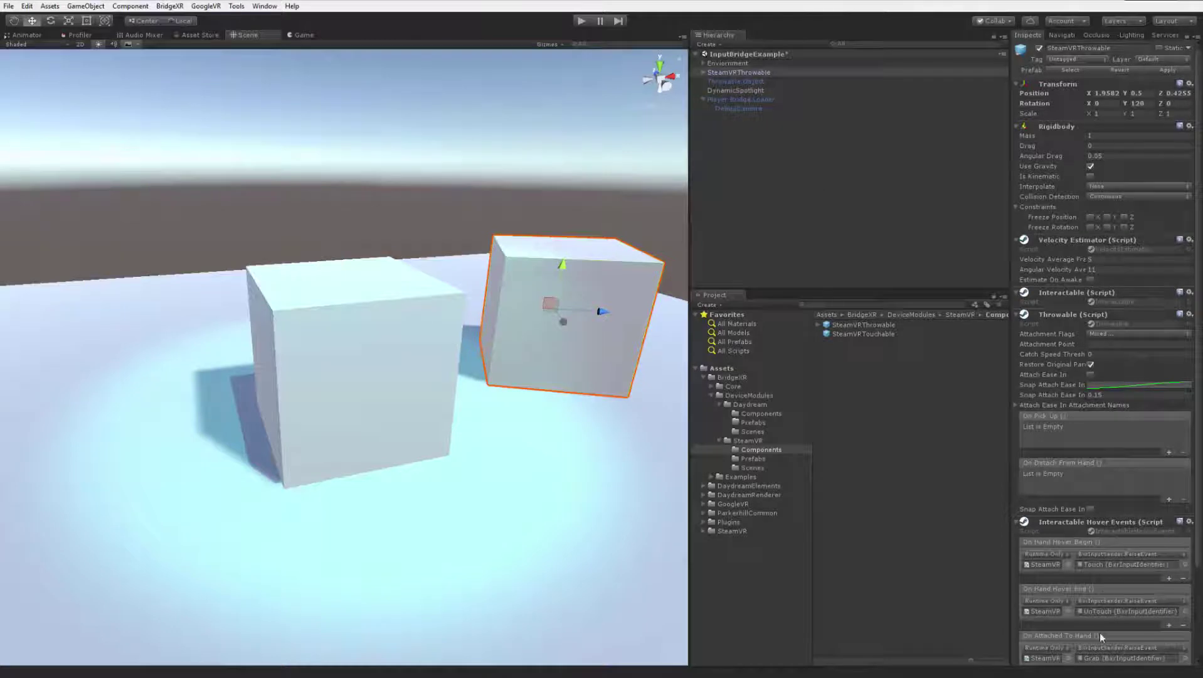
pyautogui.rightClick(737, 72)
pyautogui.click(759, 132)
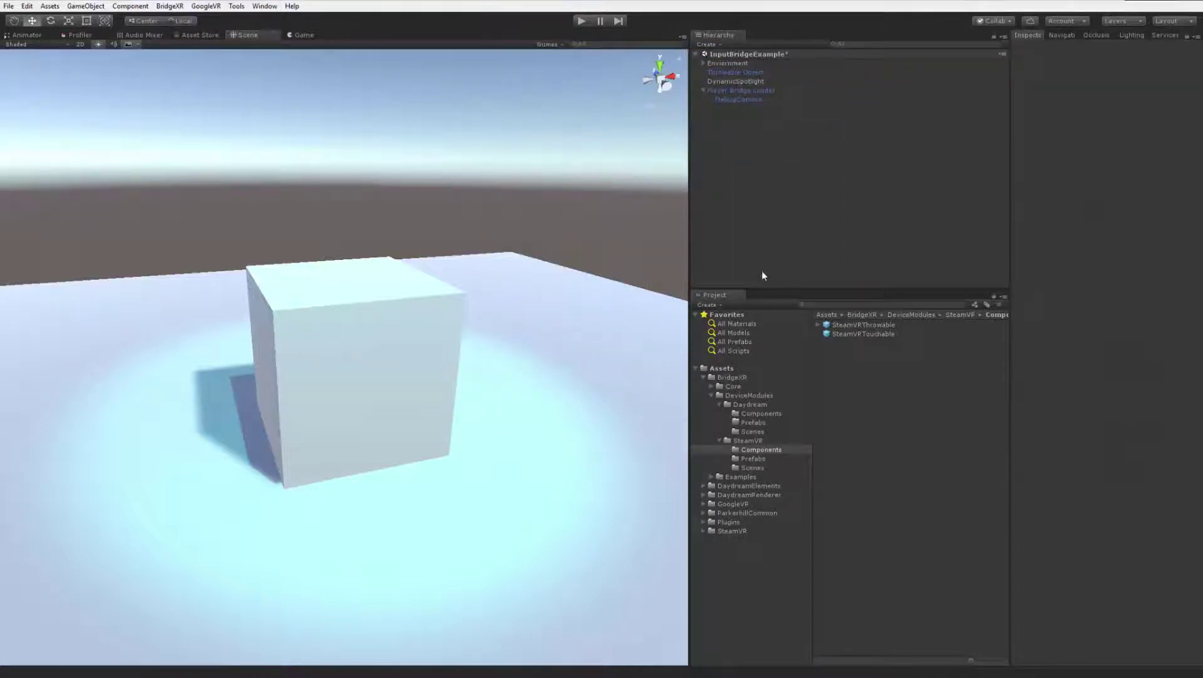
# Place and reposition a DaydreamThrowable prefab, delete it, and reselect Throwable Object.
pyautogui.click(761, 413)
pyautogui.moveTo(846, 323); pyautogui.dragTo(806, 226)
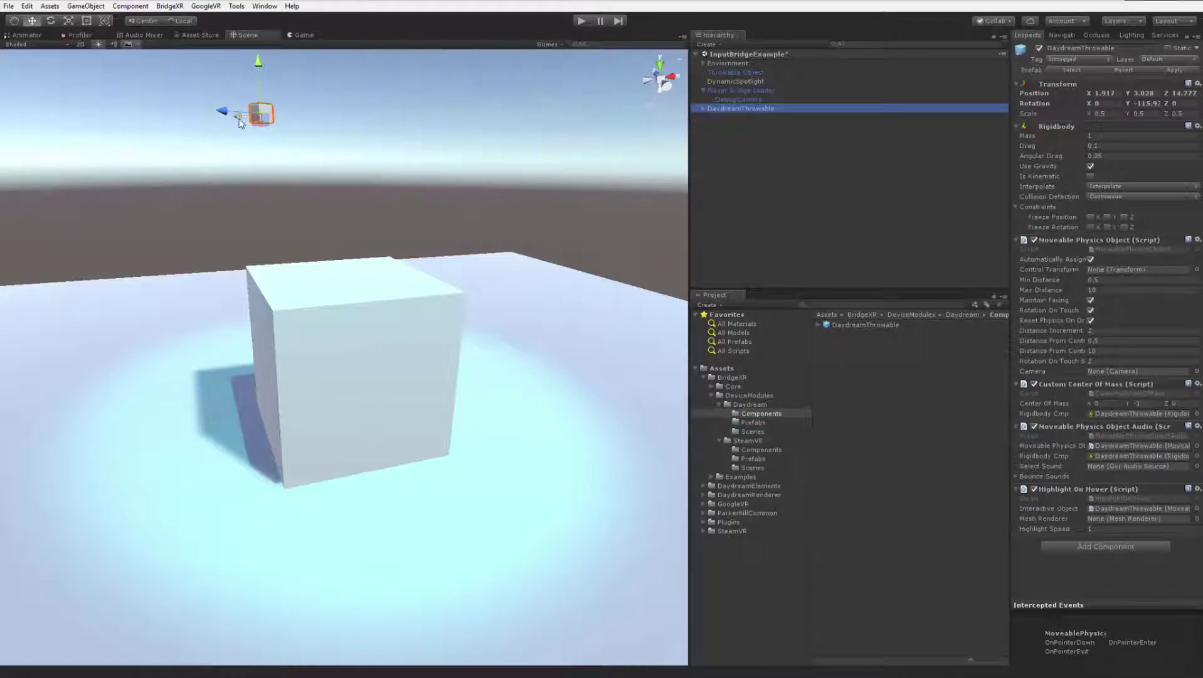
pyautogui.moveTo(240, 118); pyautogui.dragTo(495, 190)
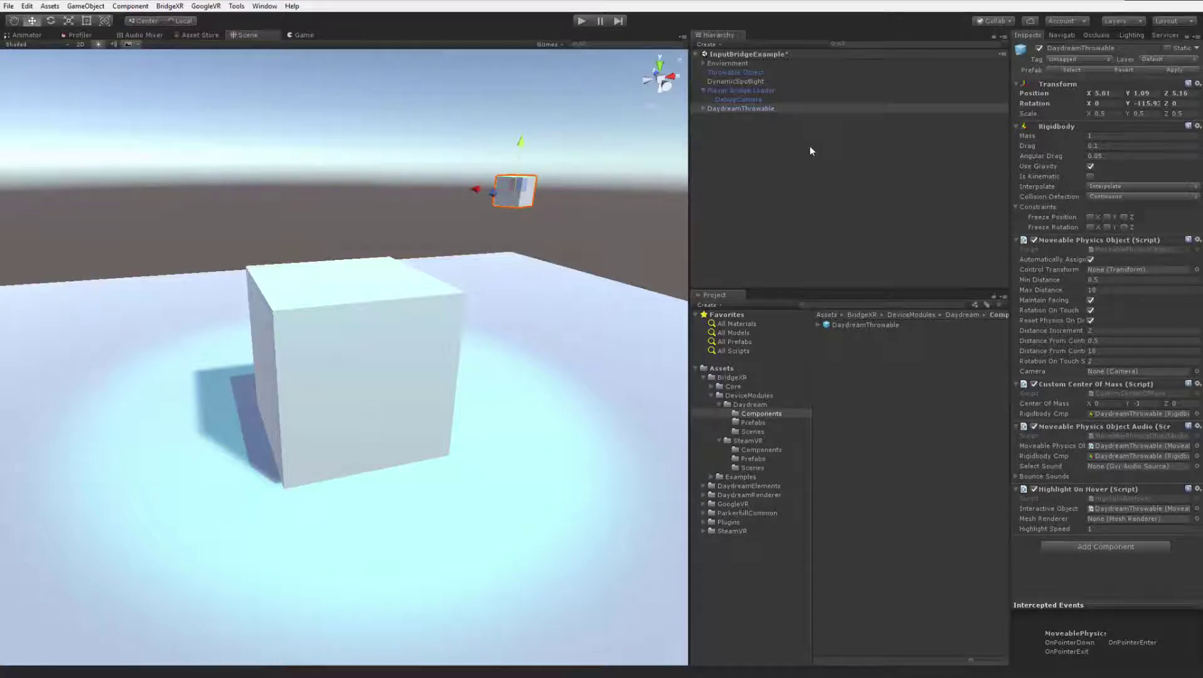
pyautogui.rightClick(745, 108)
pyautogui.click(775, 168)
pyautogui.click(743, 74)
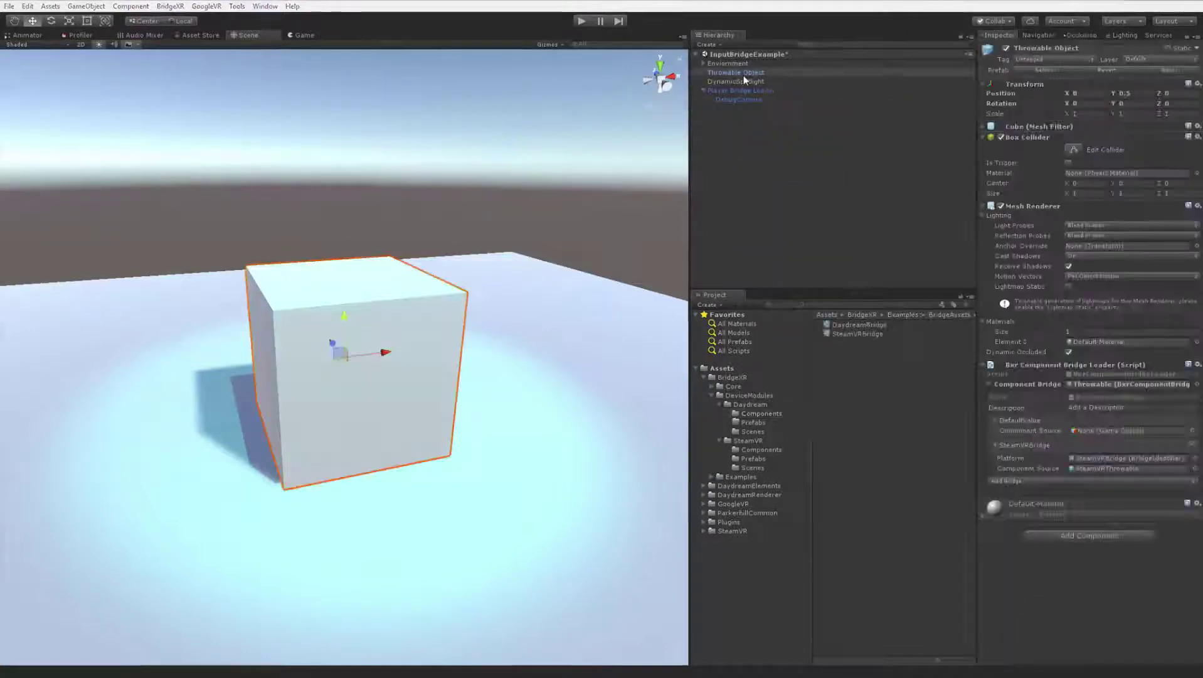
# Add a DaydreamBridge entry to the loader with DaydreamThrowable as its component source.
pyautogui.click(1081, 480)
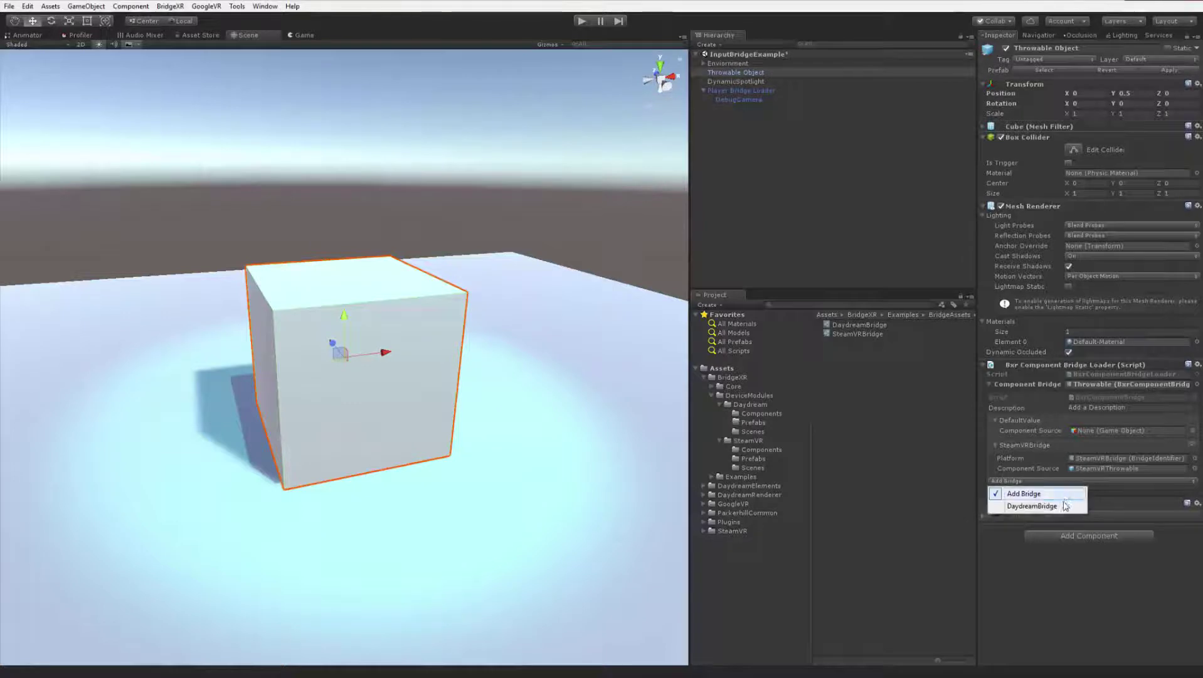
pyautogui.click(1061, 491)
pyautogui.click(1194, 505)
pyautogui.write('daydream')
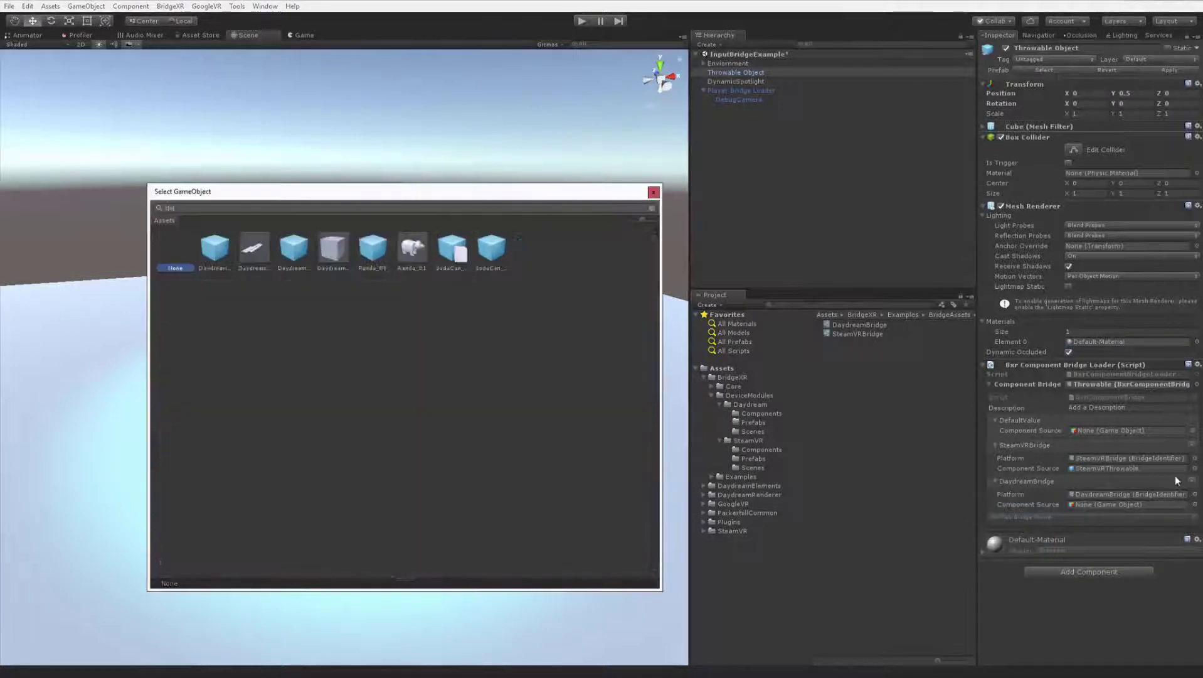
pyautogui.click(332, 248)
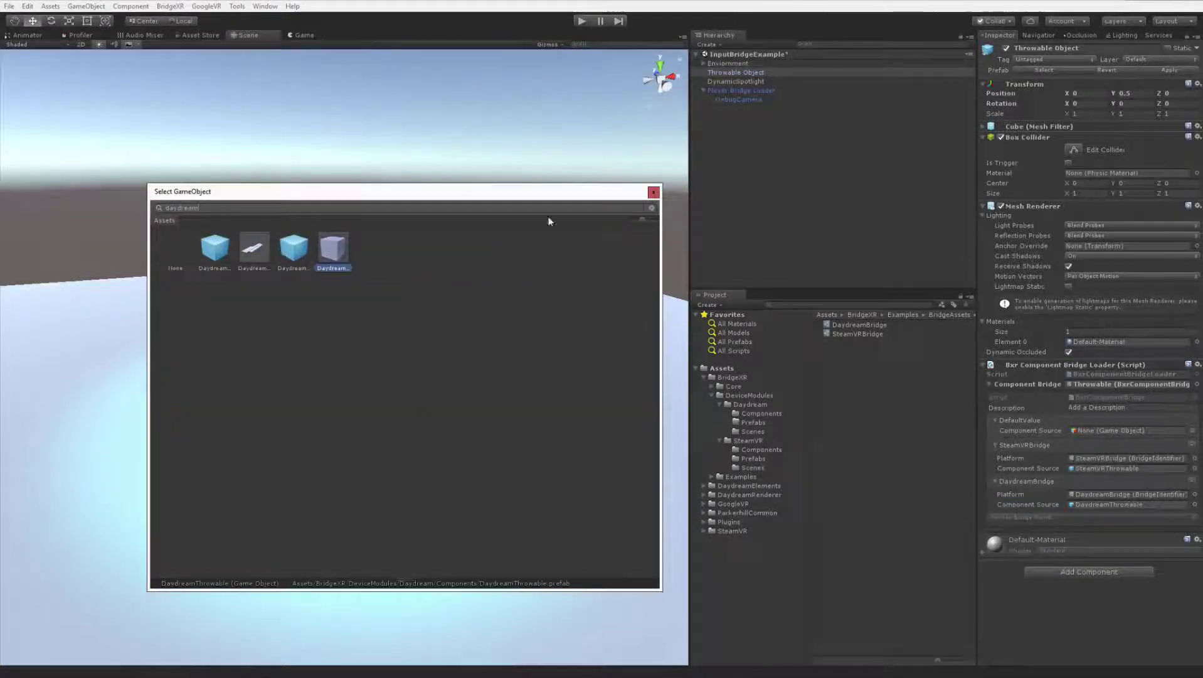
pyautogui.click(654, 192)
pyautogui.click(170, 6)
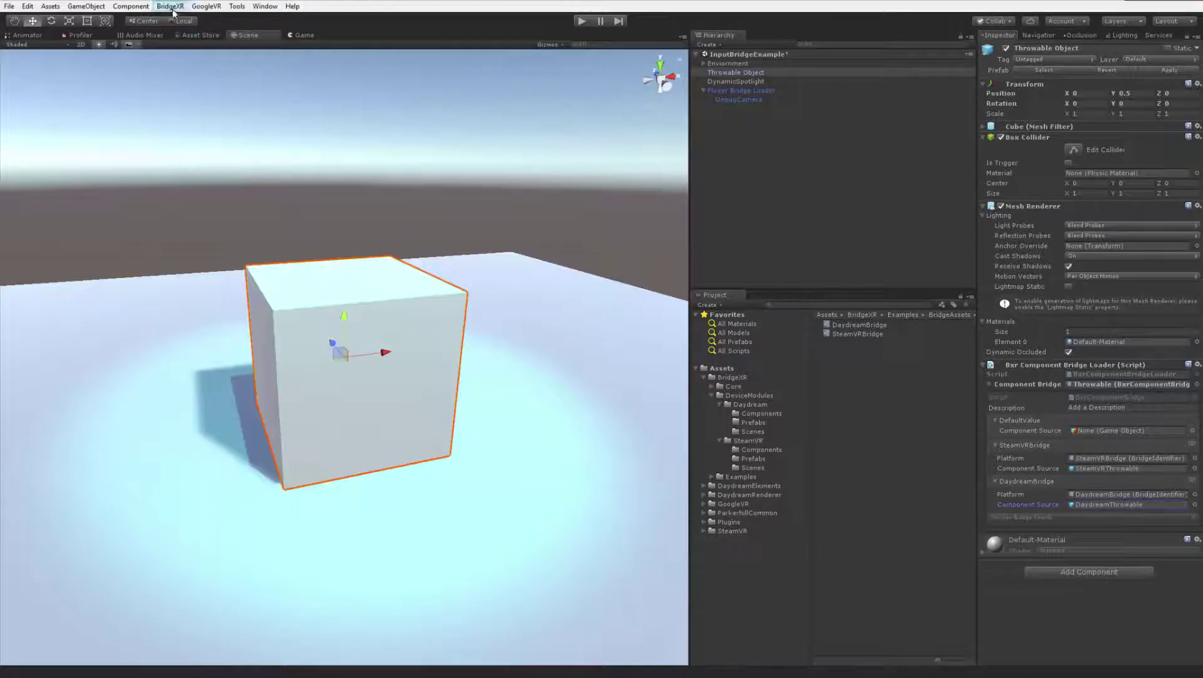
# Ping the active SteamVRBridge identifier from BridgeXR Settings, browse Create > BridgeXR > Bridge Identifier, then enter Play mode.
pyautogui.click(184, 20)
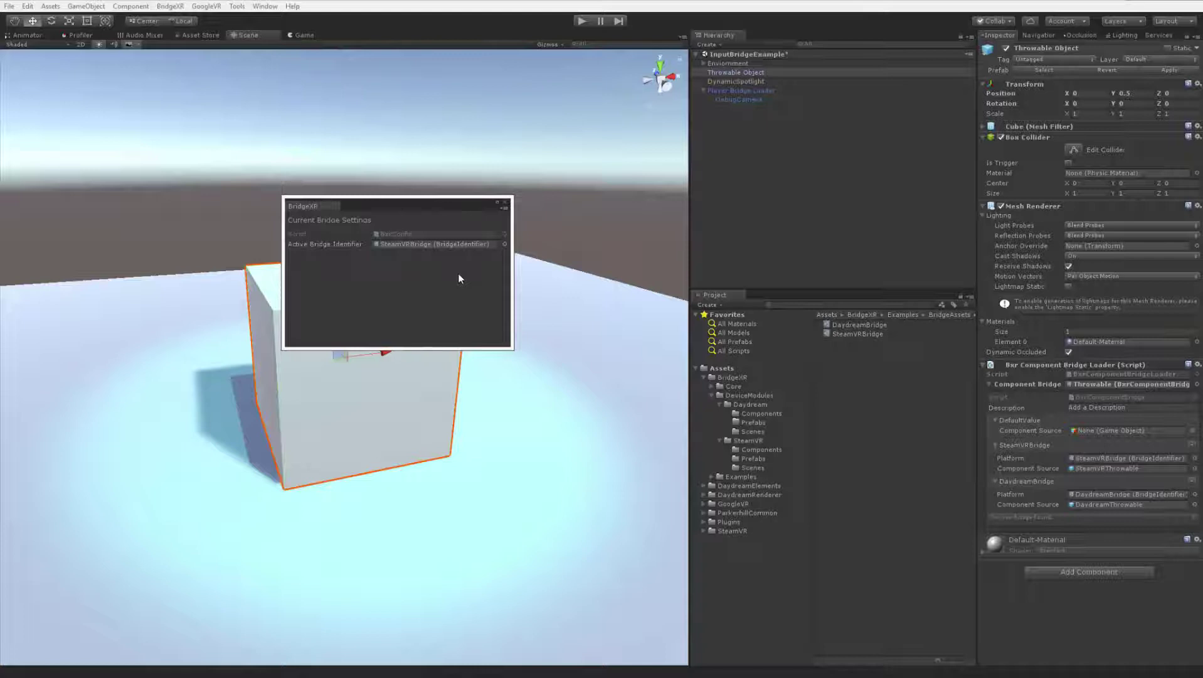
pyautogui.click(433, 243)
pyautogui.click(705, 305)
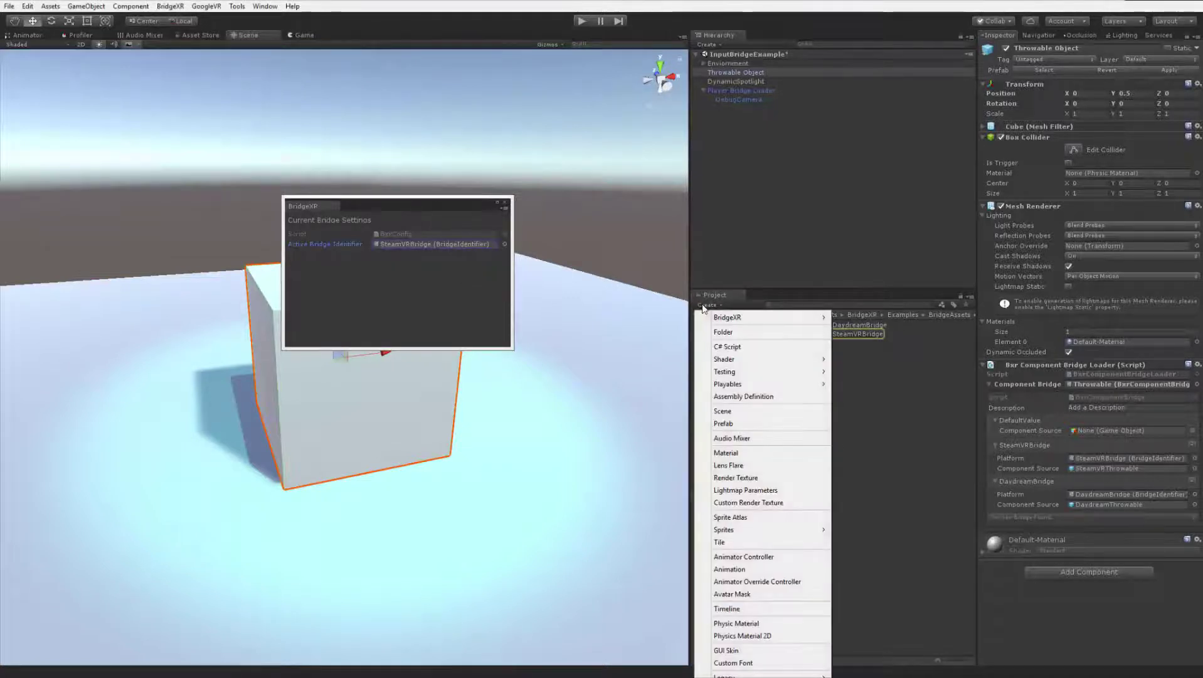
pyautogui.moveTo(726, 322)
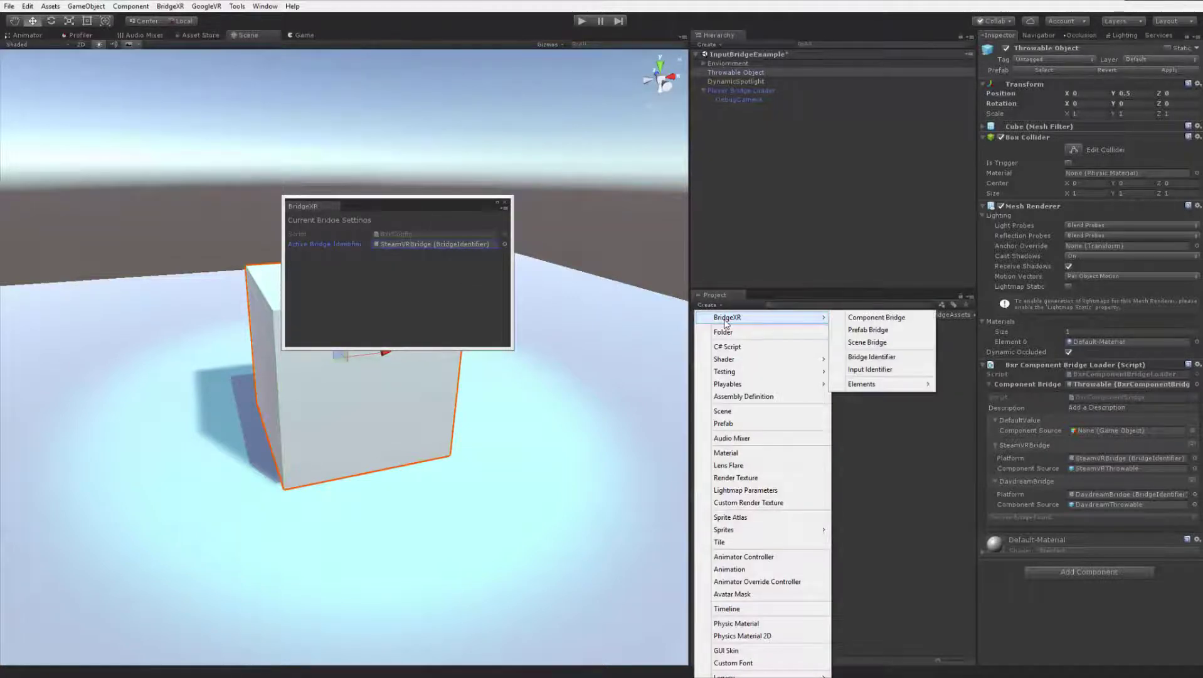
pyautogui.click(872, 357)
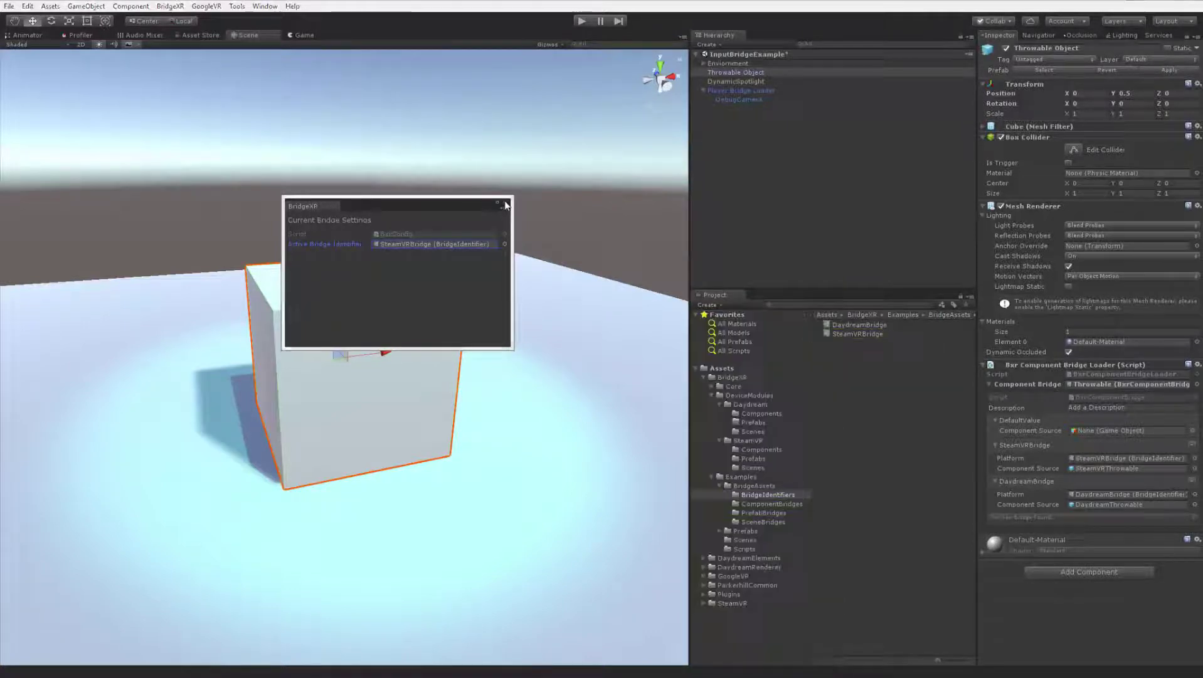
pyautogui.click(505, 203)
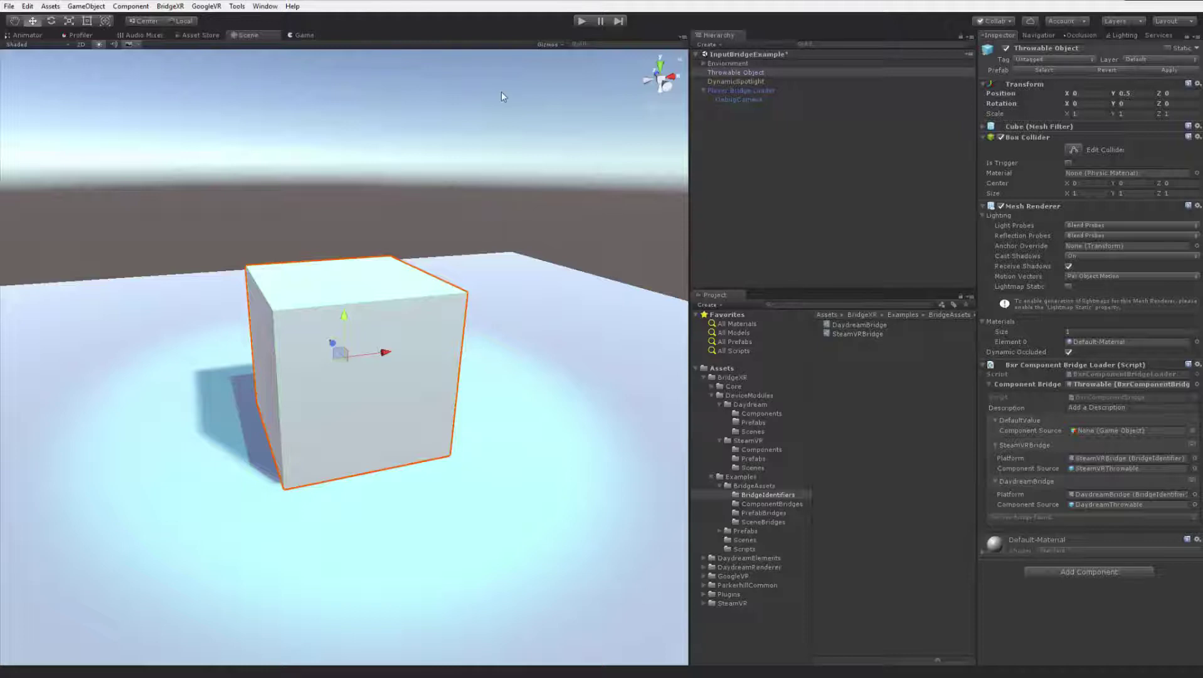
pyautogui.click(581, 21)
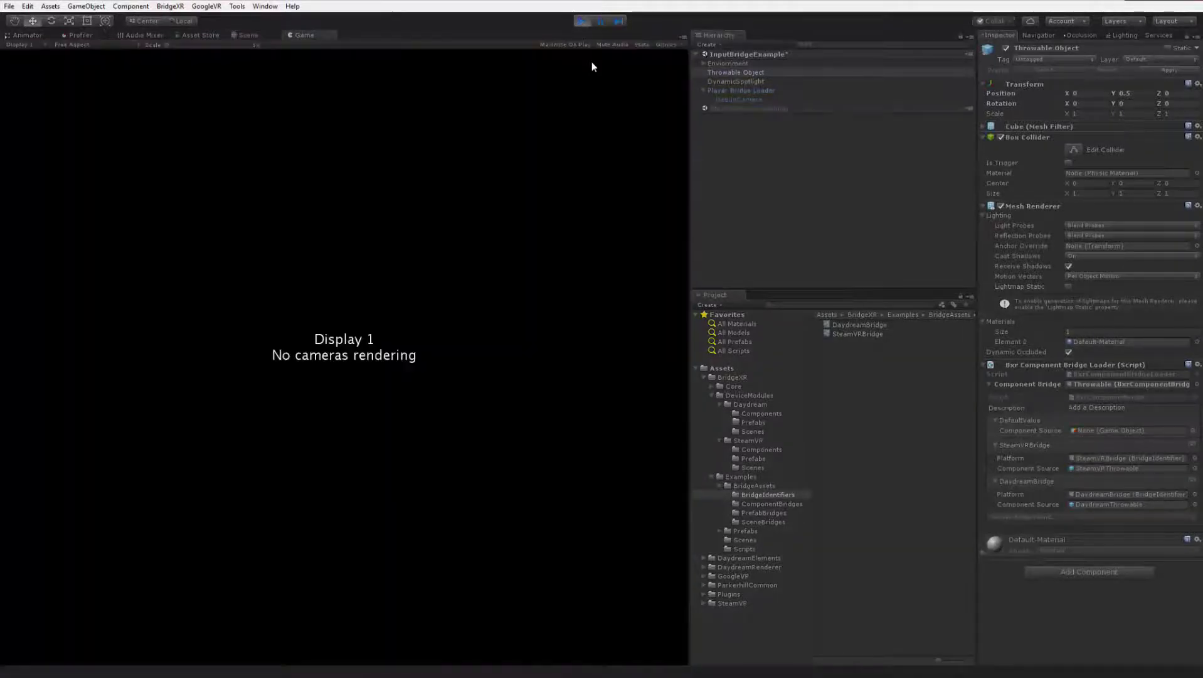
# Carry and drop the cube in Game view, stop Play, and view Player Bridge Loader's SteamVRRig/DaydreamRig mappings.
pyautogui.scroll(-4, 1042, 541)
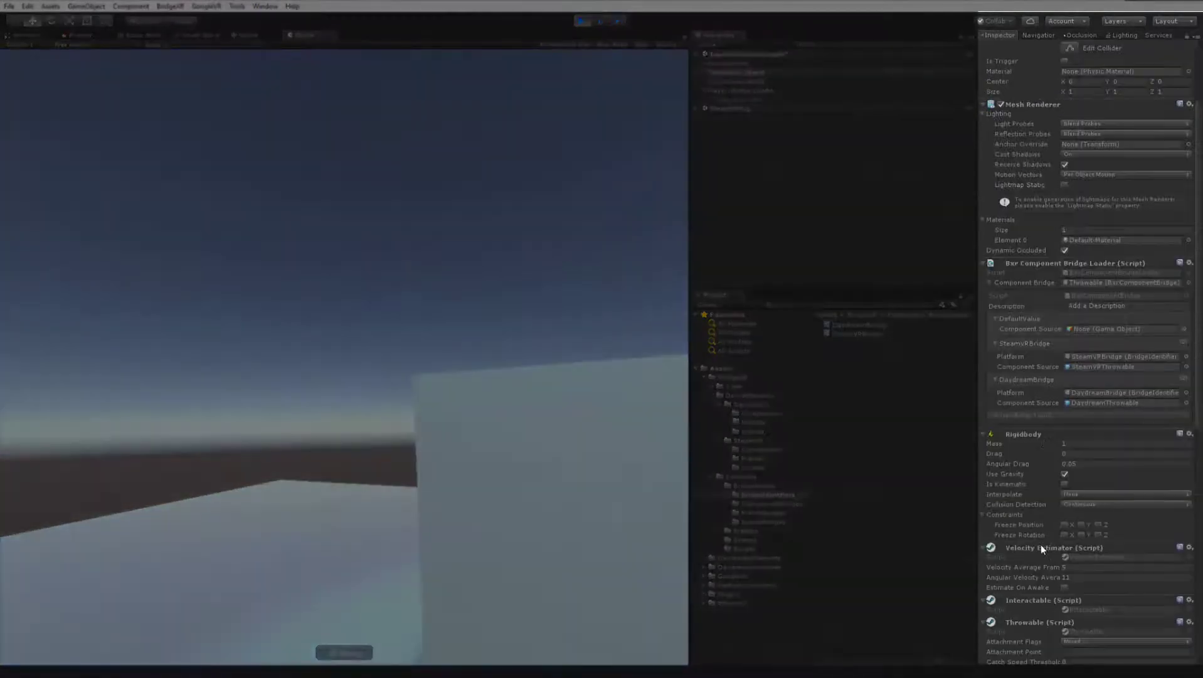
pyautogui.scroll(-1, 1040, 543)
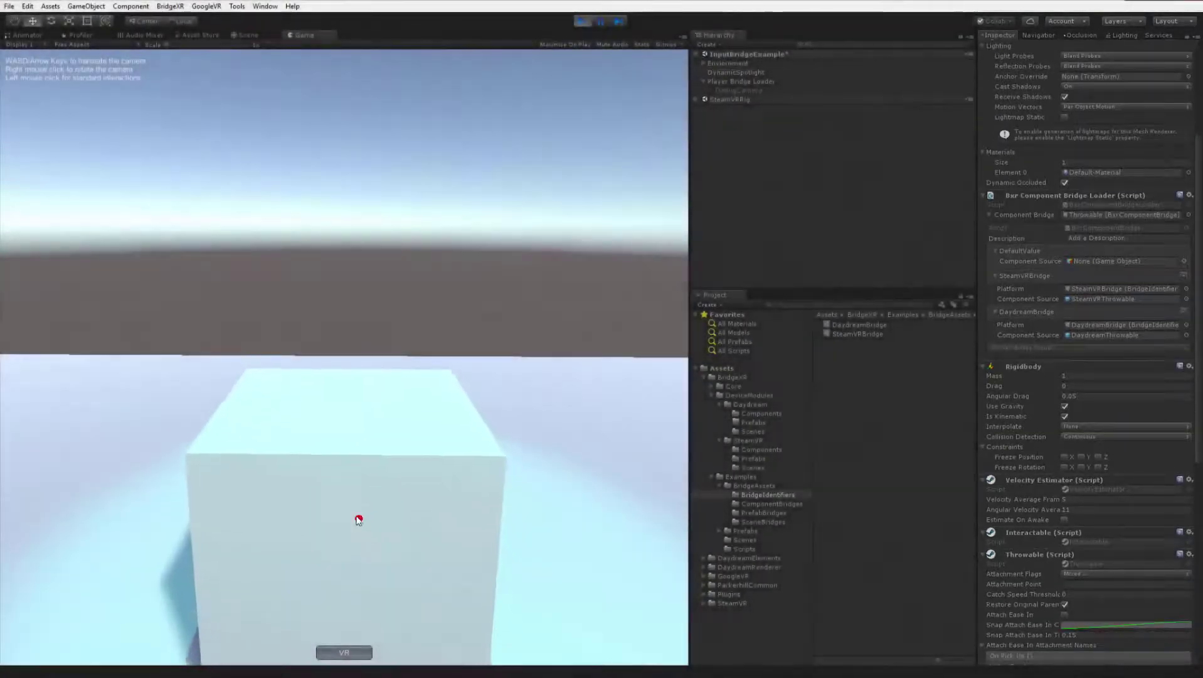
pyautogui.moveTo(359, 520); pyautogui.dragTo(408, 518)
pyautogui.click(582, 21)
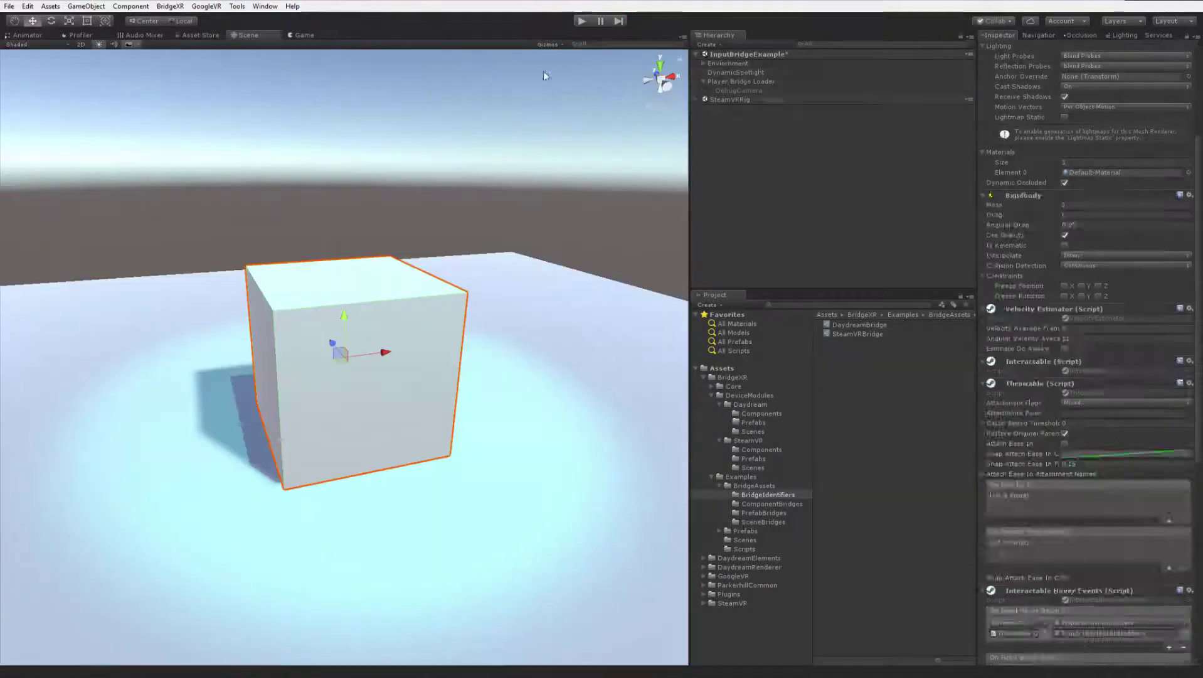
pyautogui.click(737, 91)
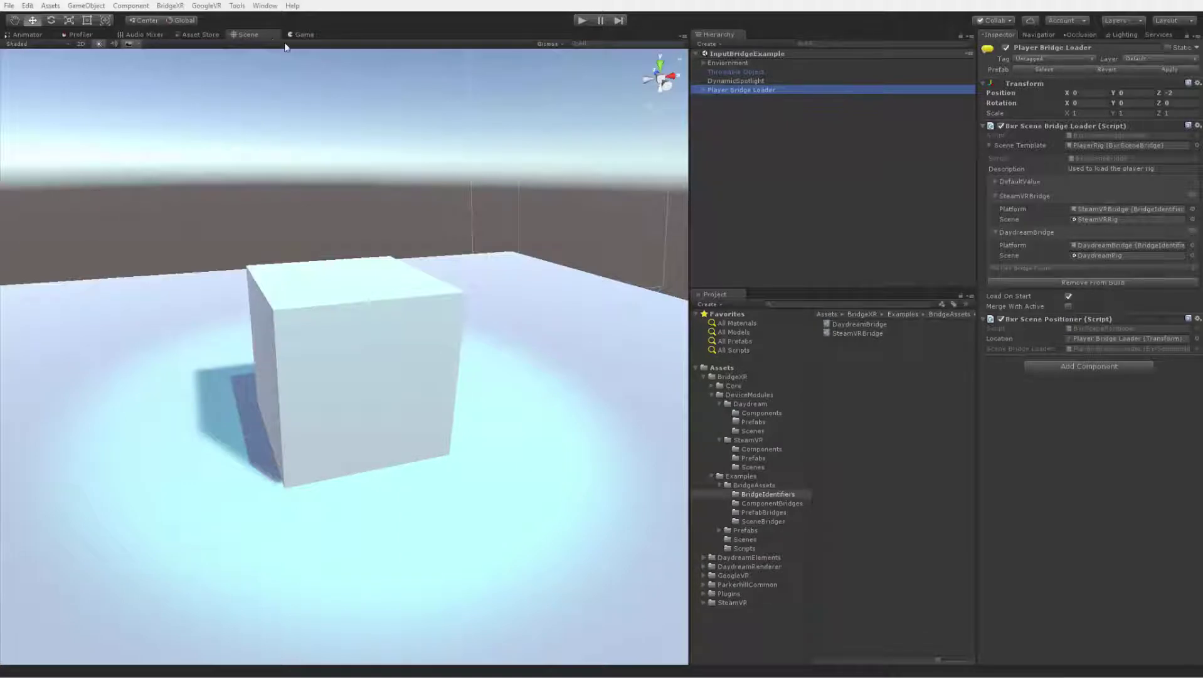
# Review the BridgeXR Bridge IDs list, then reselect Throwable Object and run Play mode again.
pyautogui.click(170, 5)
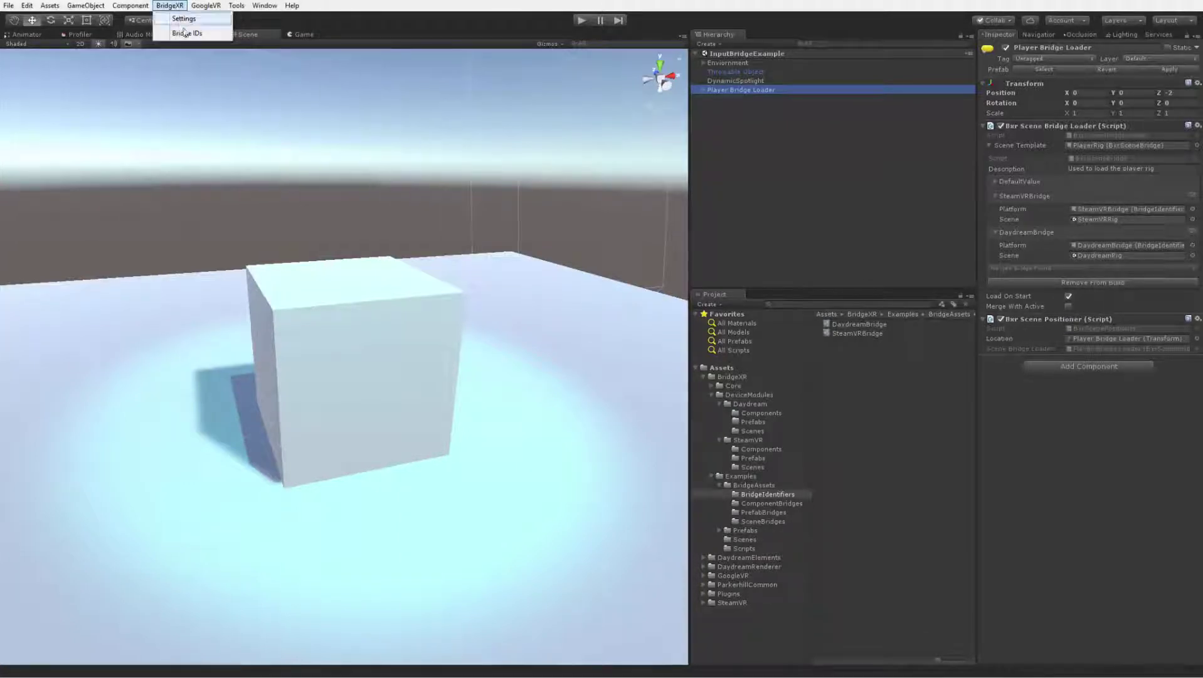
pyautogui.click(184, 32)
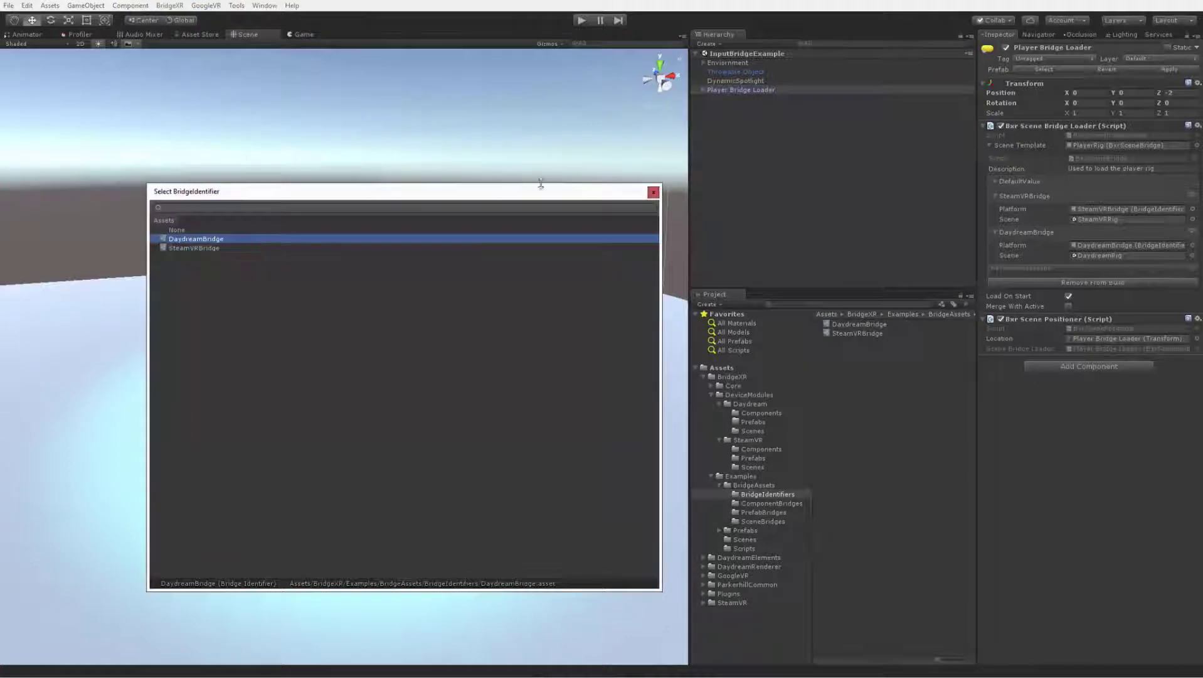
pyautogui.click(653, 192)
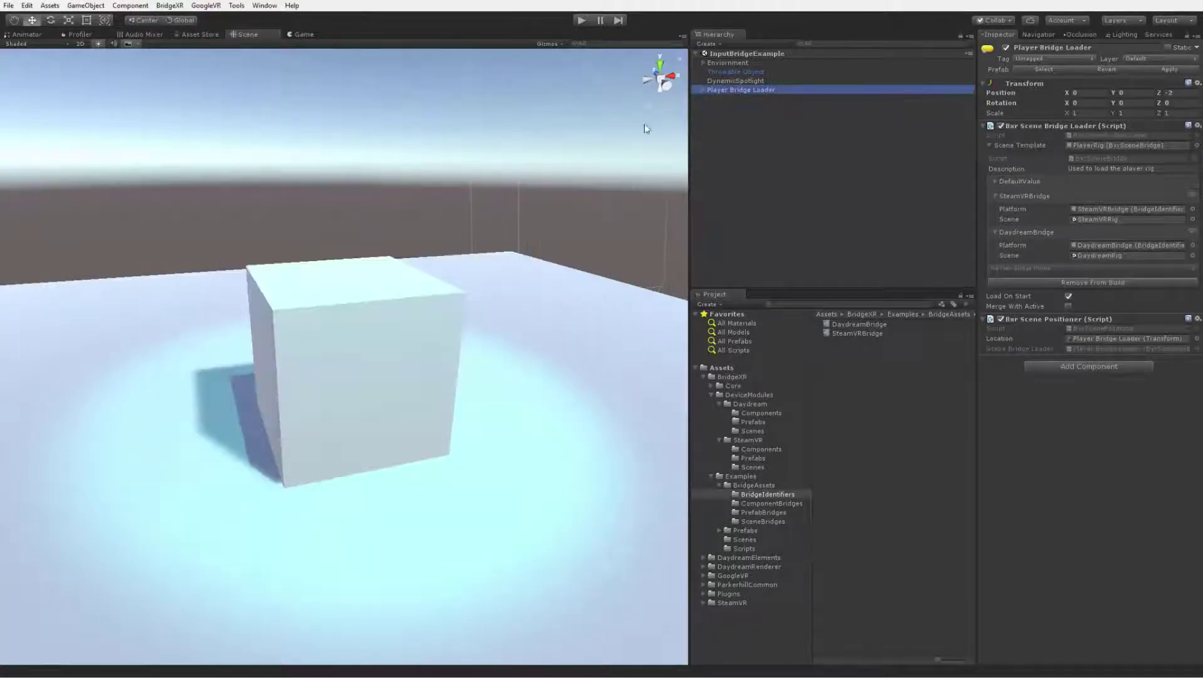
pyautogui.click(744, 71)
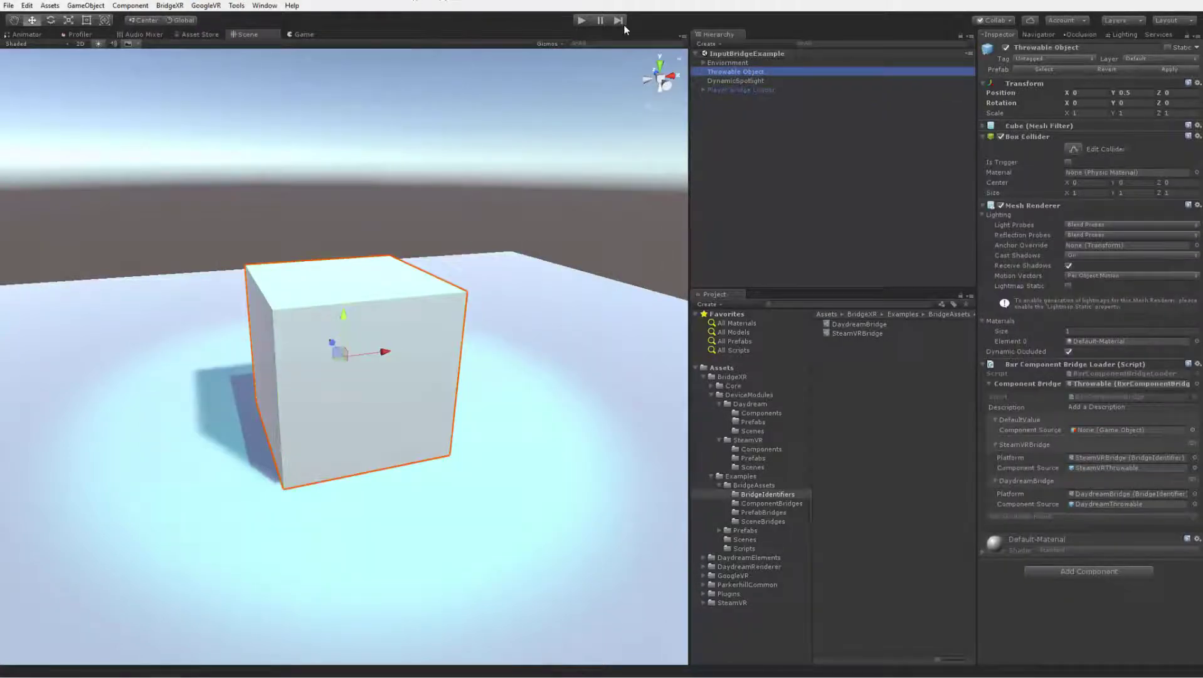
pyautogui.click(582, 20)
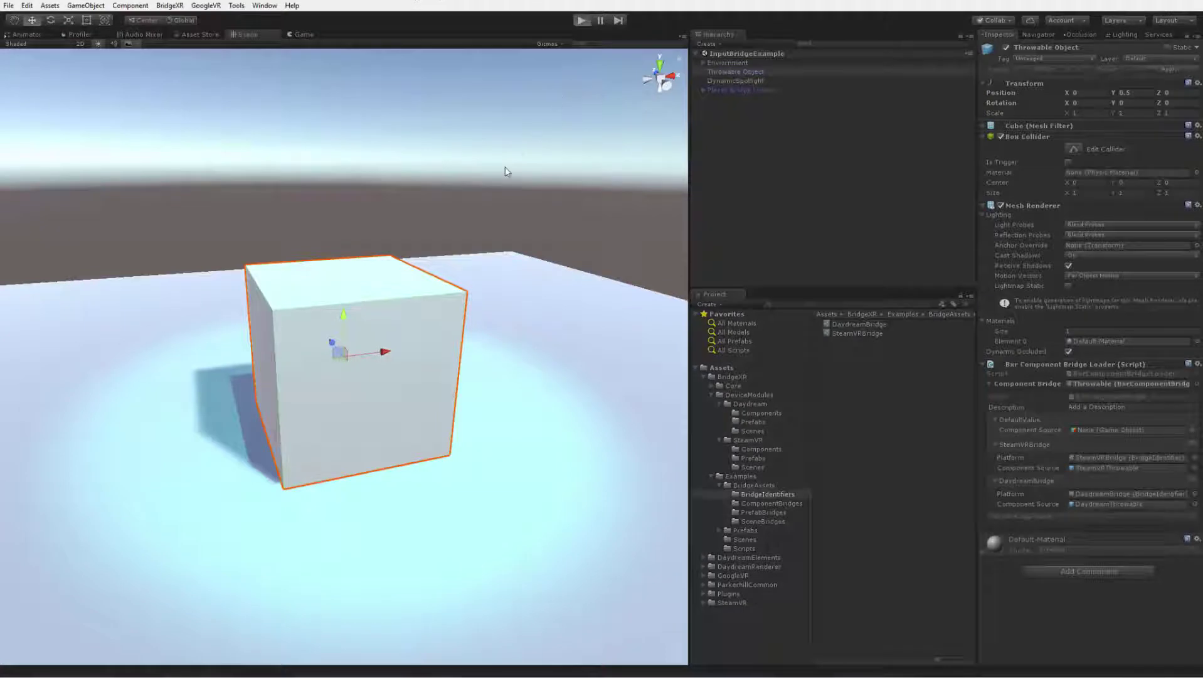